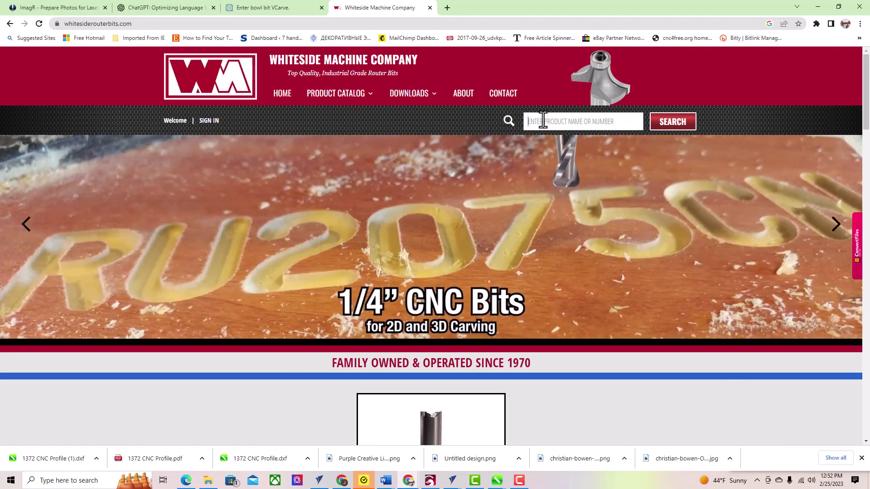
text(13)
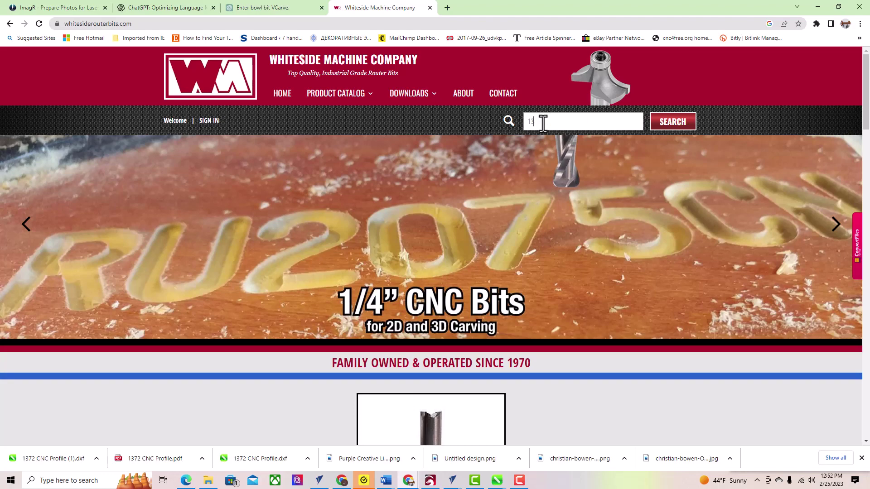
text(72)
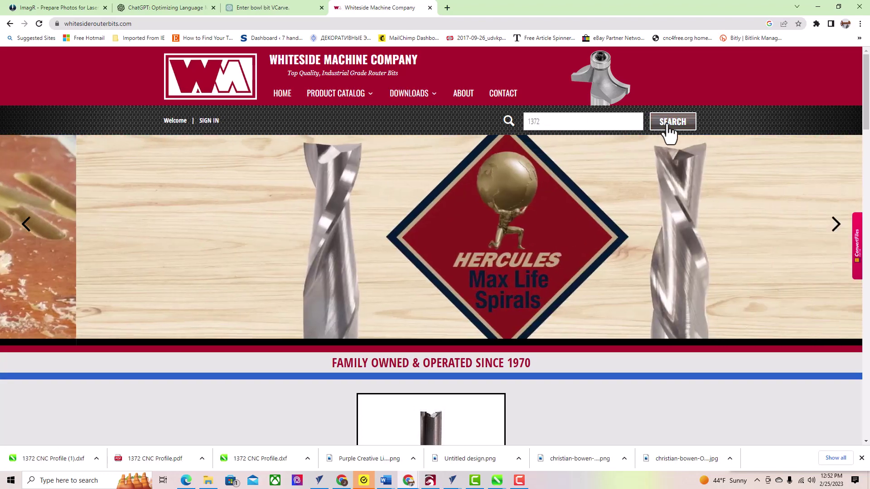
Find the Whiteside 1372 bowl & tray bit, download its CNC profile DXF, then return to VCarve Pro.
click(670, 133)
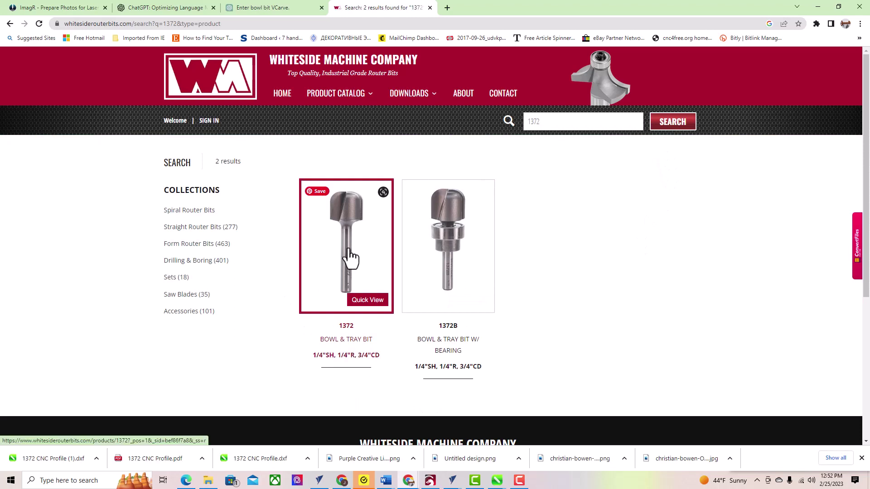
click(350, 257)
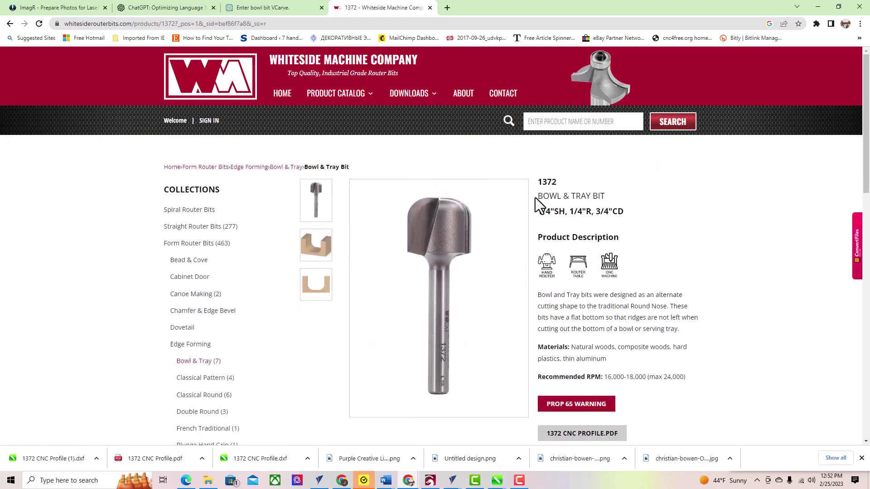
drag(546, 196, 607, 198)
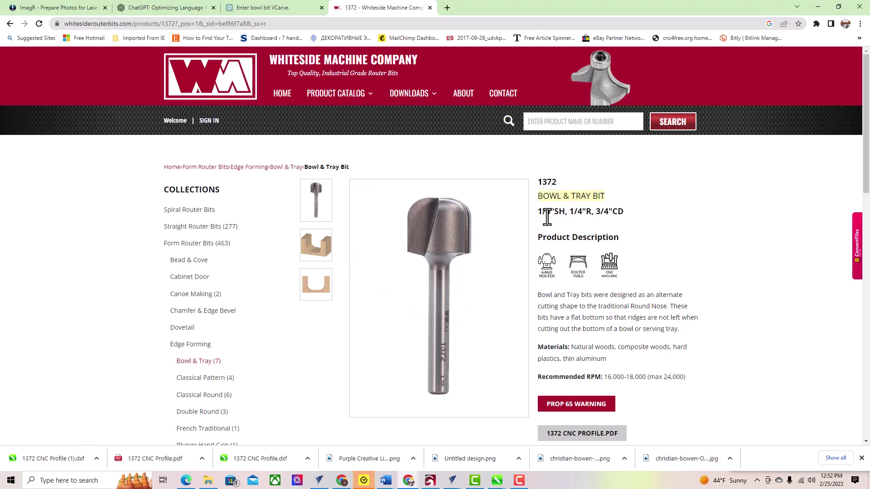
drag(538, 211, 625, 212)
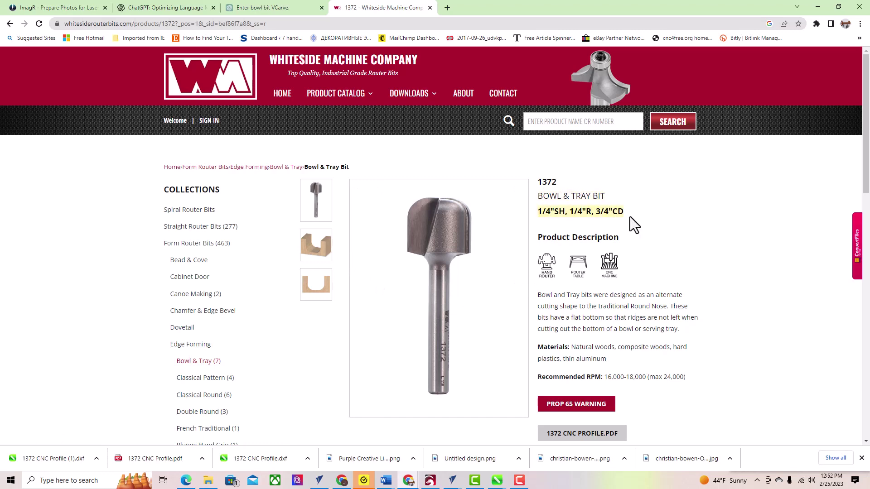
scroll(390, 286, down, 2)
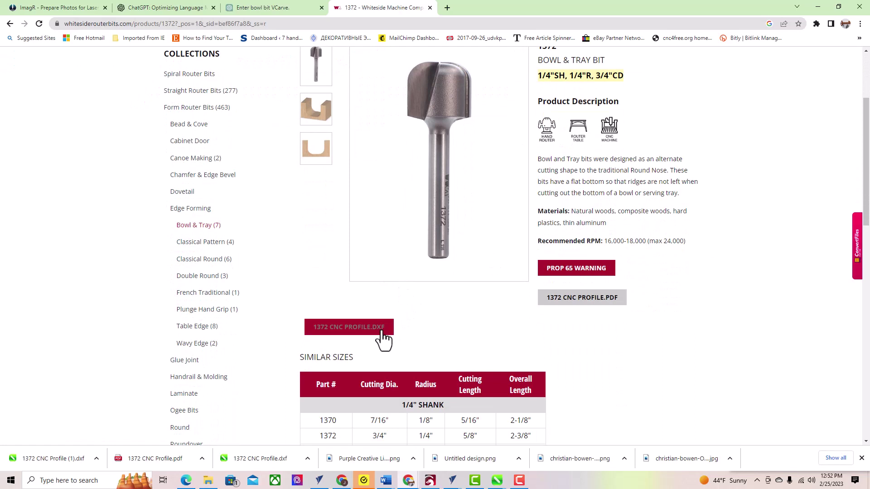
click(349, 329)
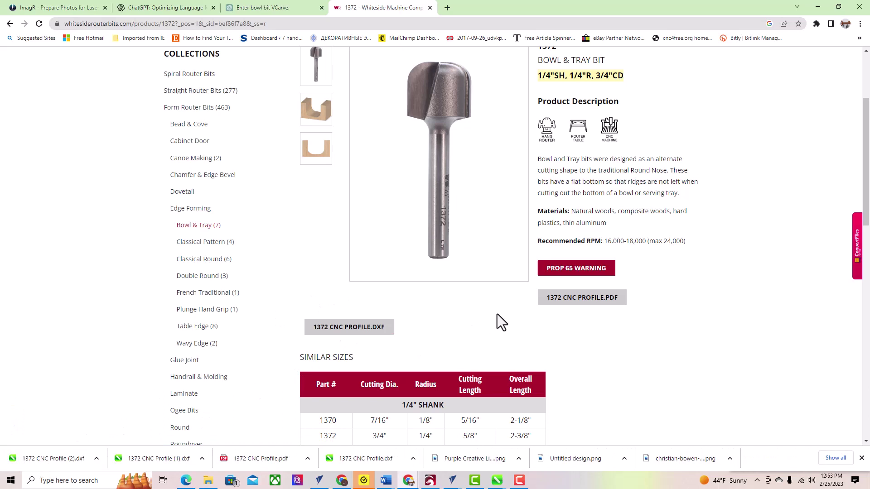
click(320, 482)
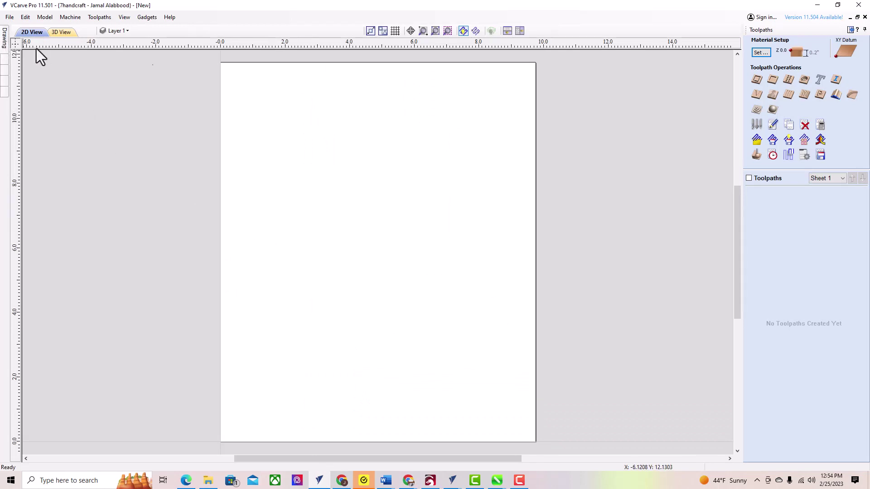
Import the '1372 bit' DXF file into the drawing.
click(850, 31)
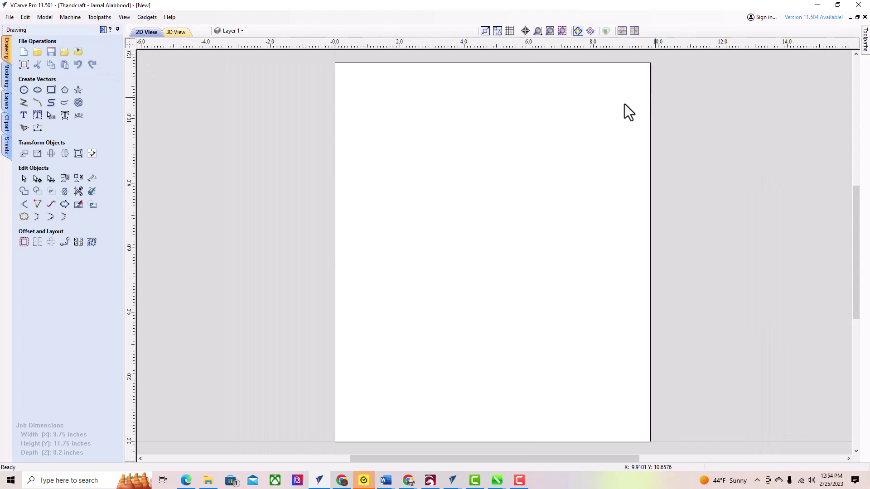
click(68, 53)
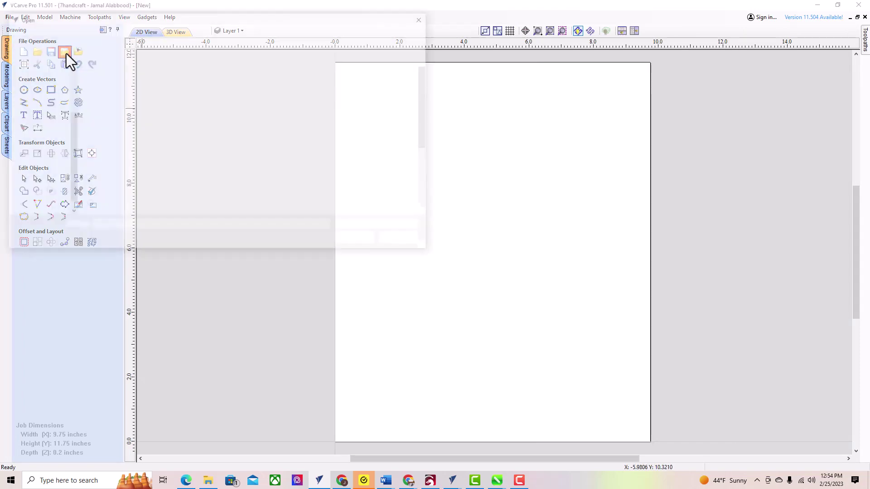
click(99, 74)
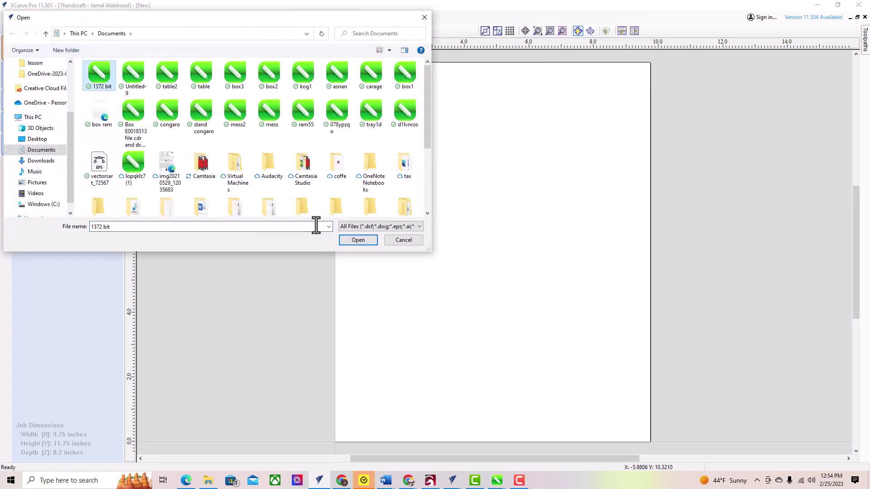
click(359, 242)
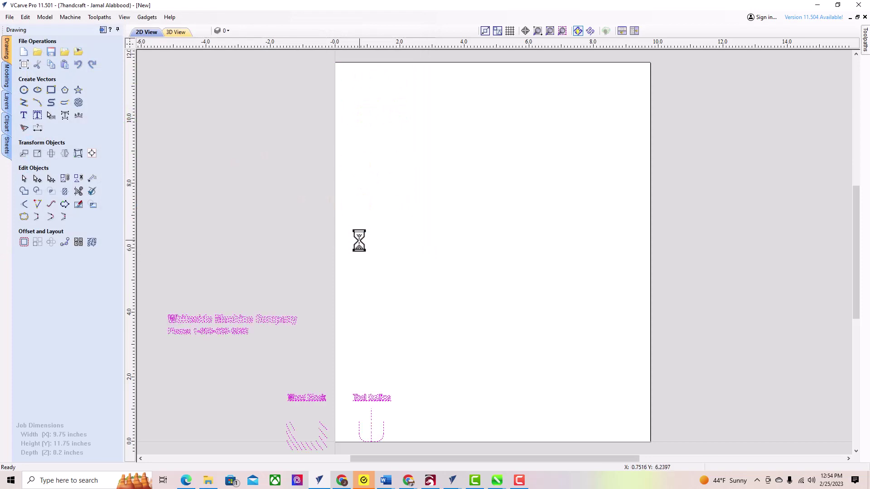
scroll(373, 447, up, 2)
scroll(373, 445, up, 1)
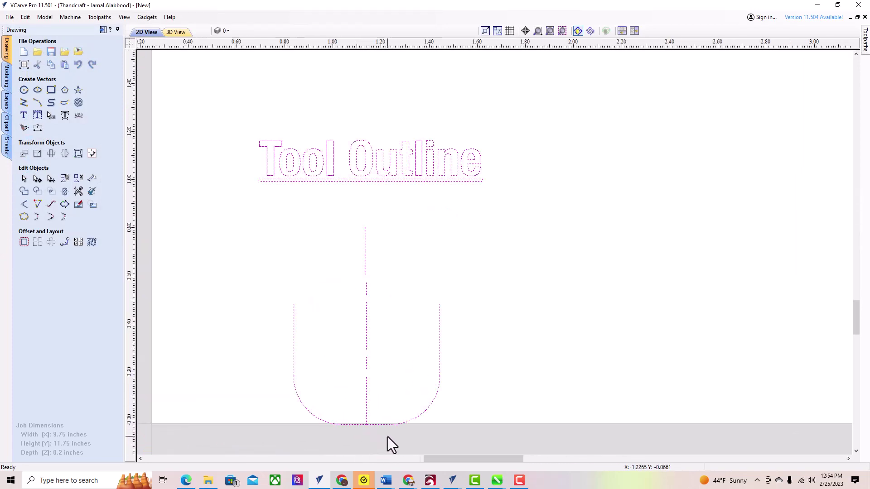
scroll(387, 437, up, 1)
Join the outline's right side, rounded corner arc and bottom segment into one vector.
click(493, 331)
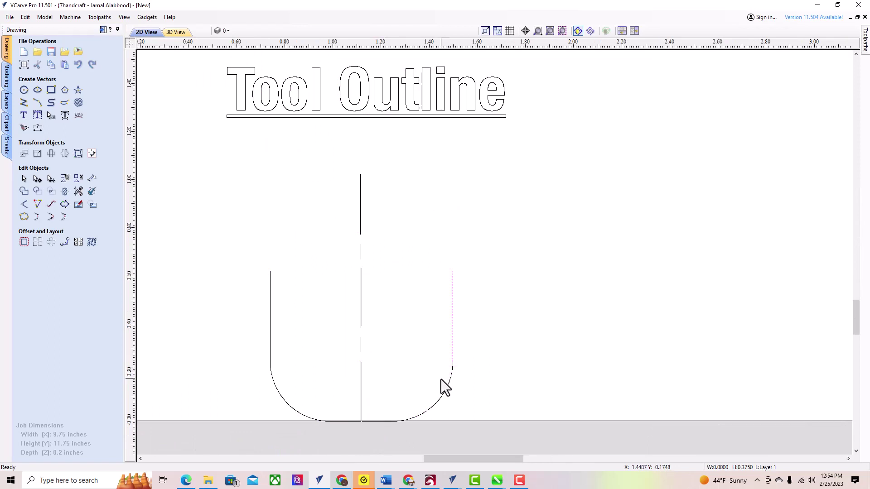
shift+click(445, 391)
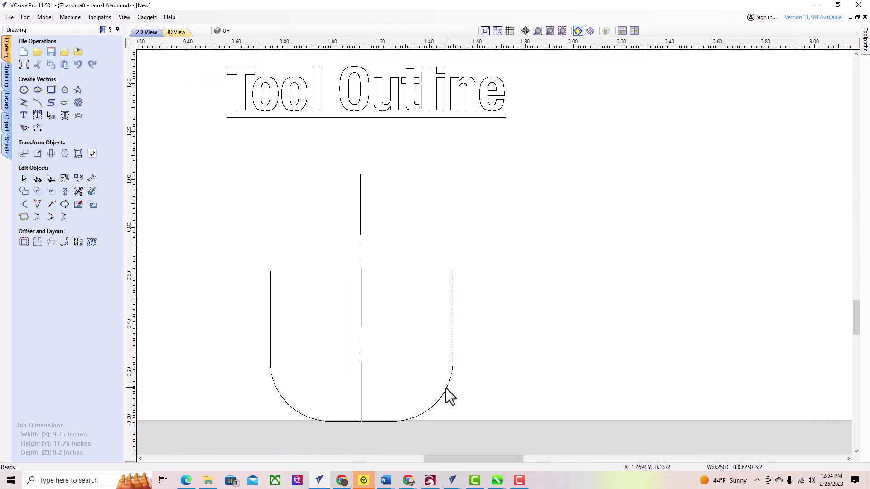
shift+click(377, 422)
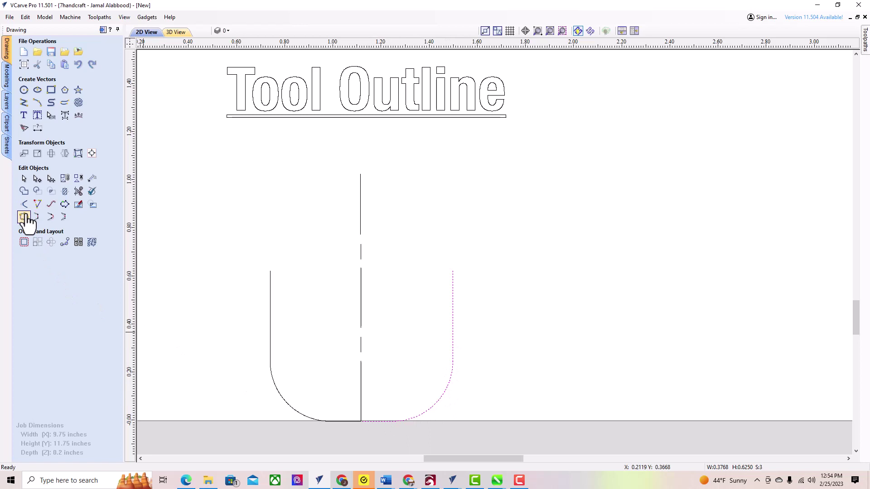
click(24, 219)
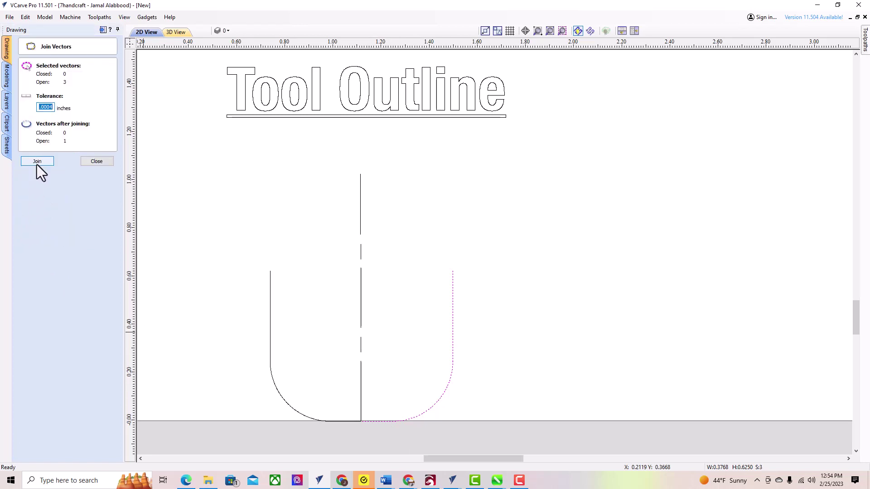
click(37, 163)
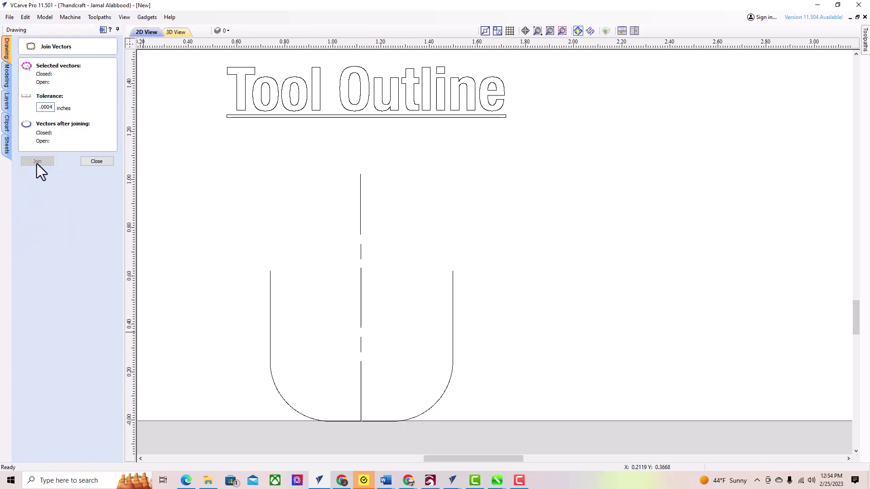
Move the joined curved right side off to the right, clear of the outline.
click(454, 323)
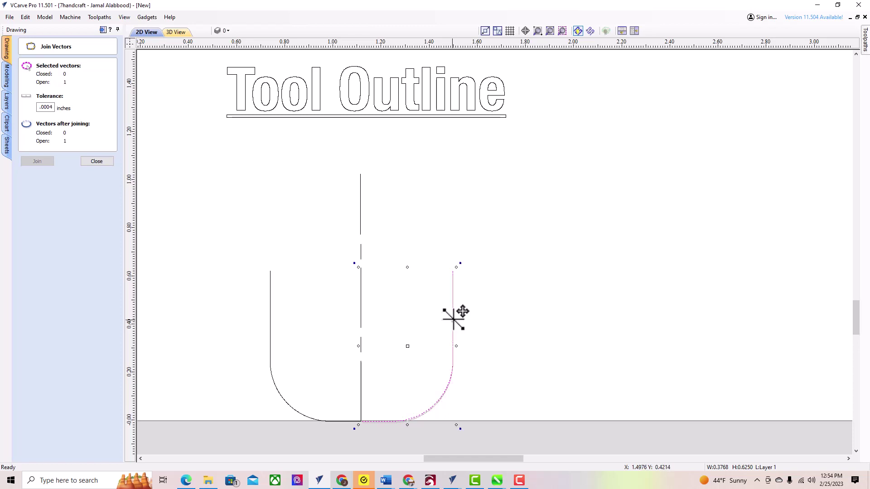
drag(453, 317, 653, 188)
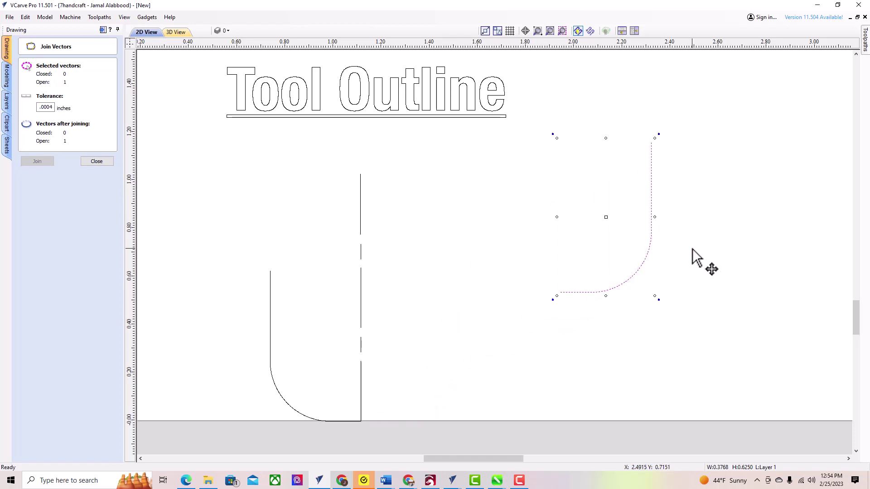
click(97, 161)
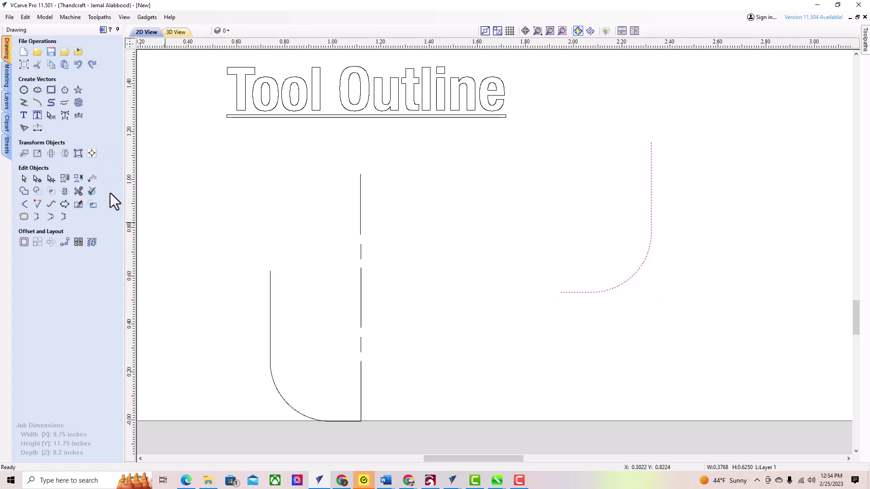
Add a new tool under Imperial Tools in the tool database.
click(103, 31)
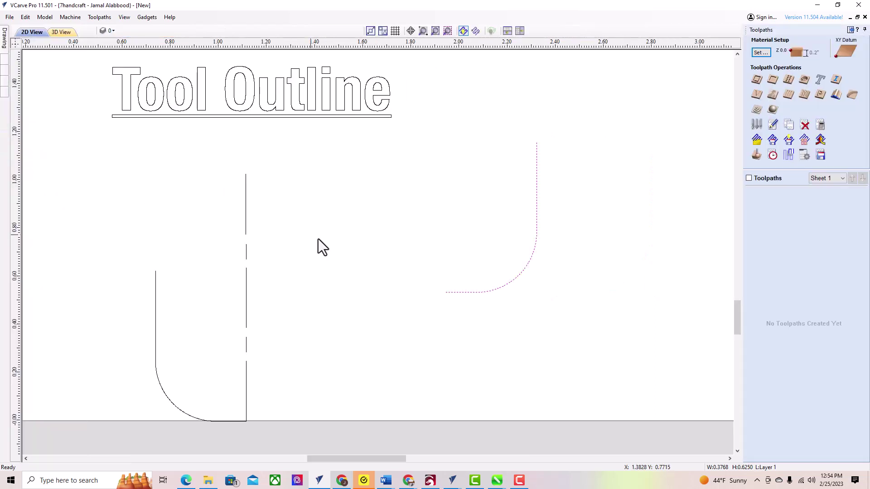
click(758, 128)
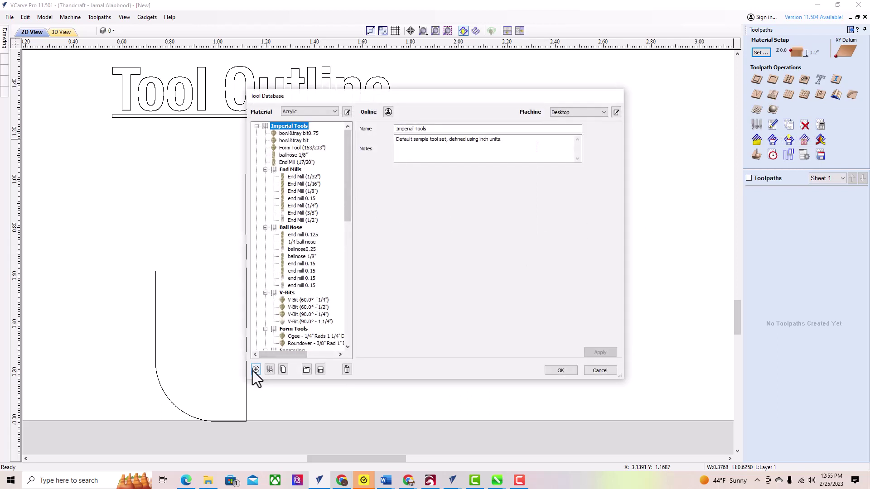
drag(475, 104, 315, 96)
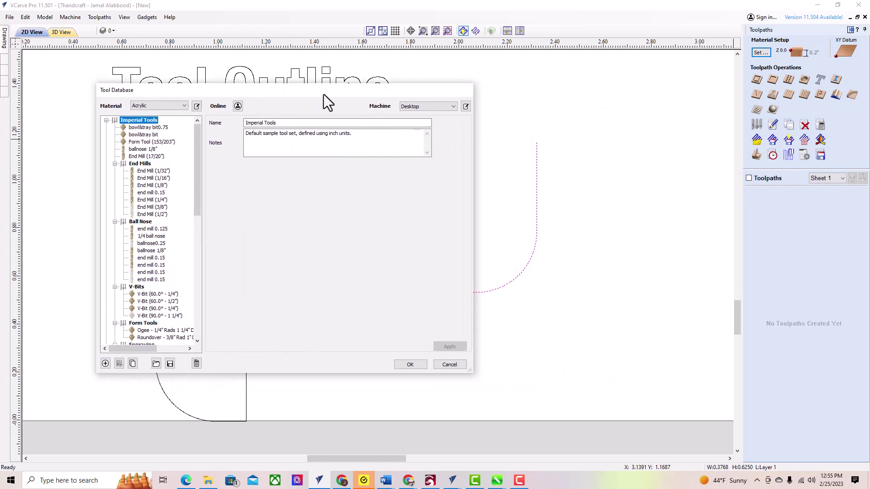
click(96, 363)
text(bowl&traybit)
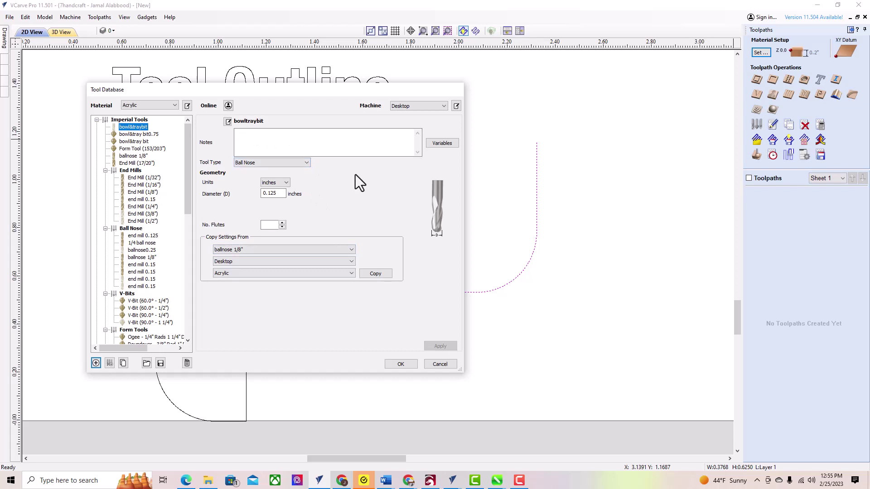
Make the new tool a Form Tool with settings copied from Form Tool (153/203"), then save it.
click(295, 162)
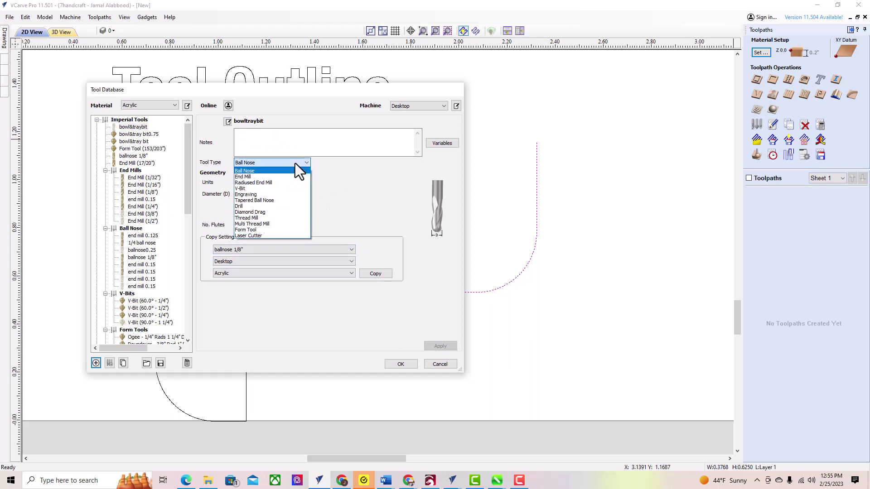
click(271, 230)
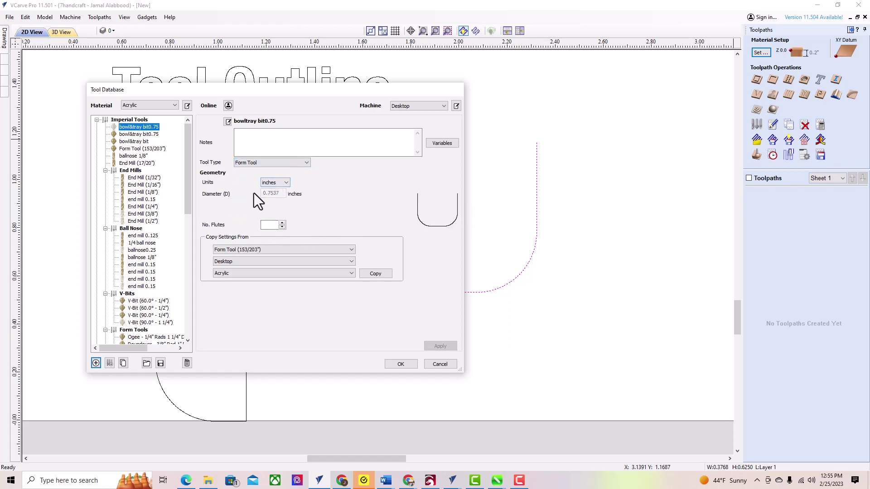
click(374, 274)
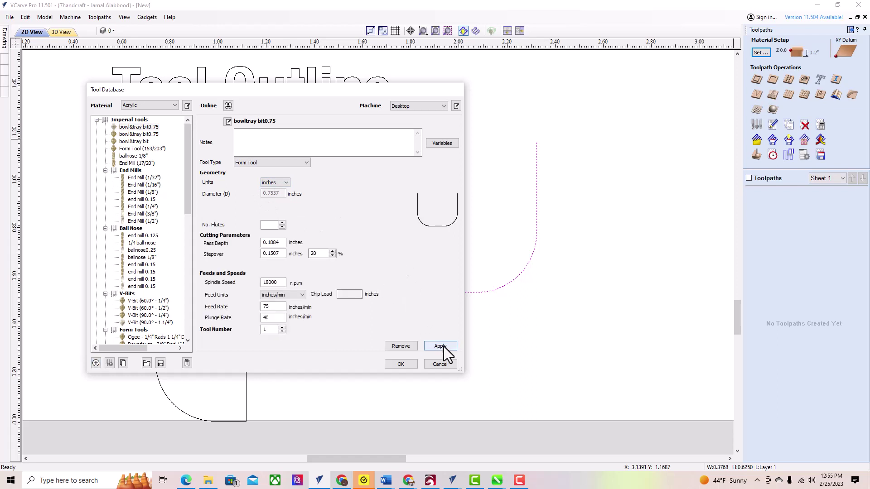
click(442, 347)
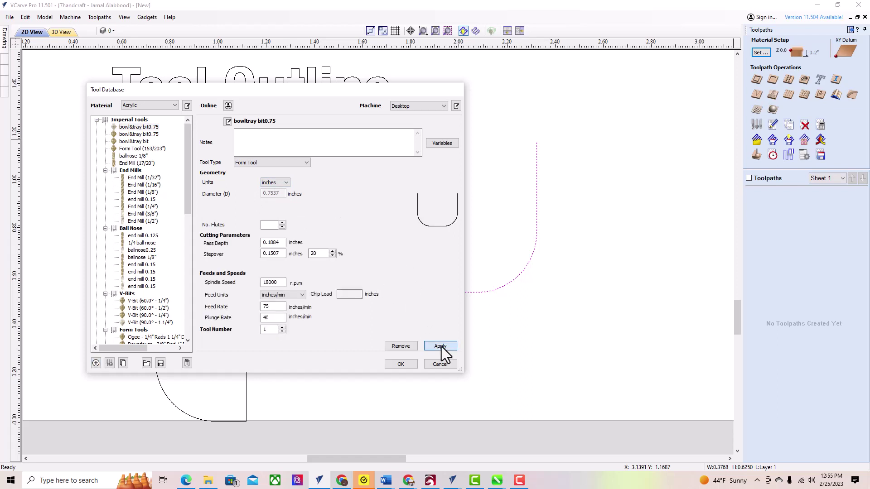
click(402, 364)
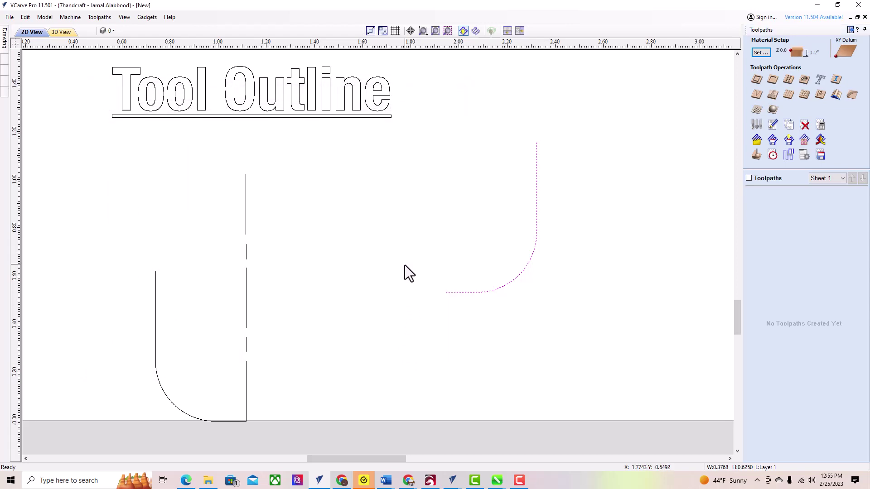
scroll(405, 266, down, 3)
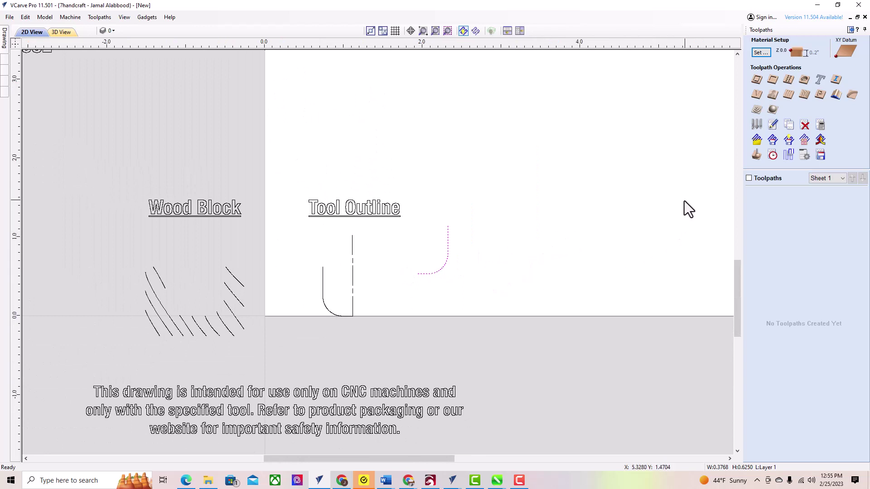
click(772, 81)
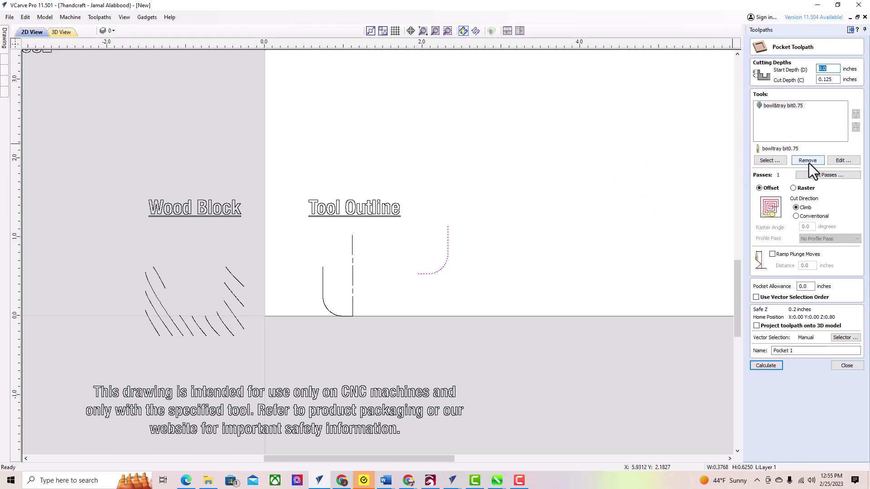
click(769, 159)
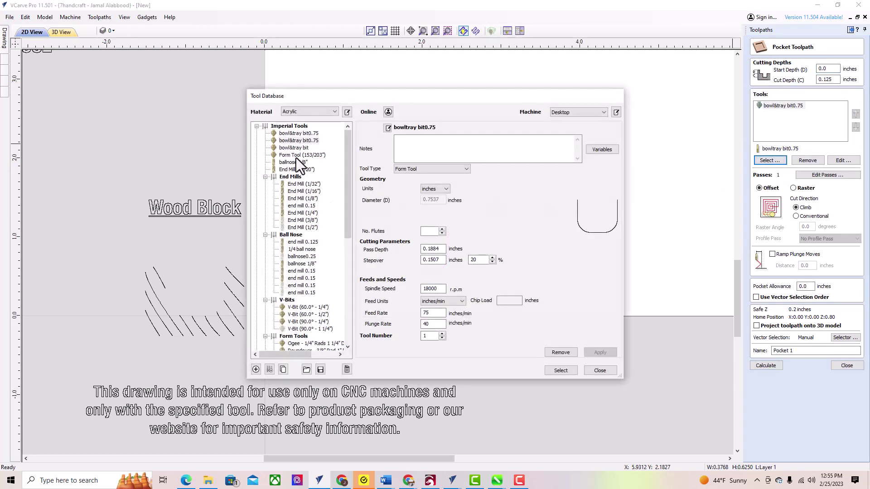
click(285, 134)
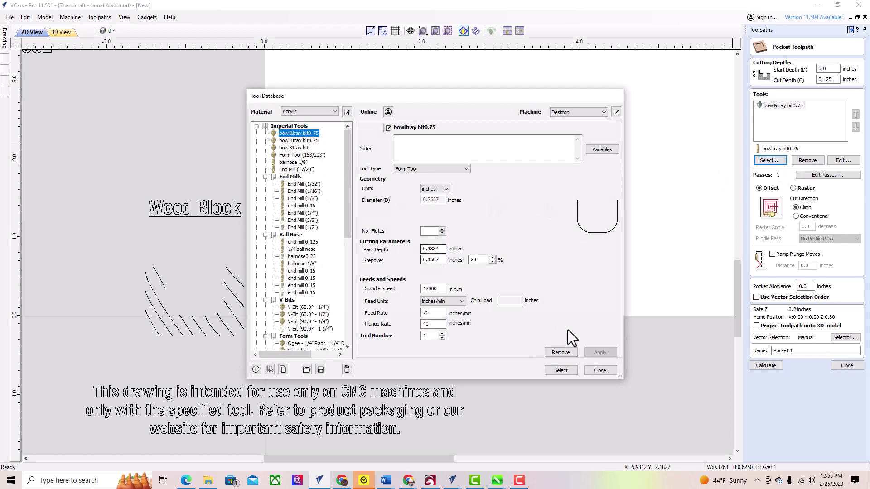
click(561, 371)
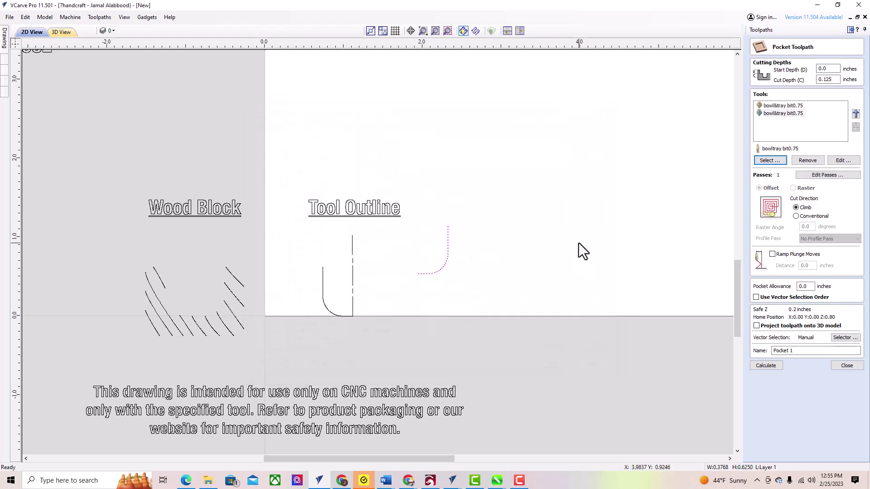
click(847, 367)
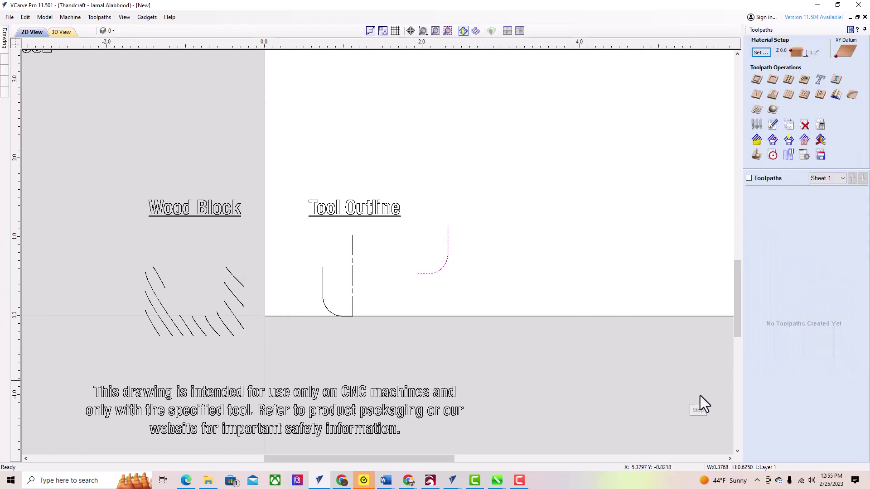